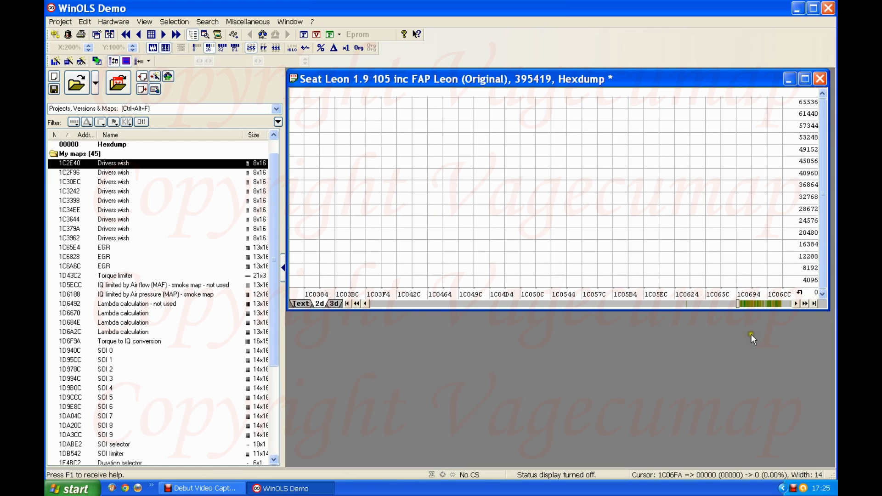
# Examine the hexdump's 2D graph from the start of the data through the Drivers wish and EGR maps
pyautogui.click(755, 304)
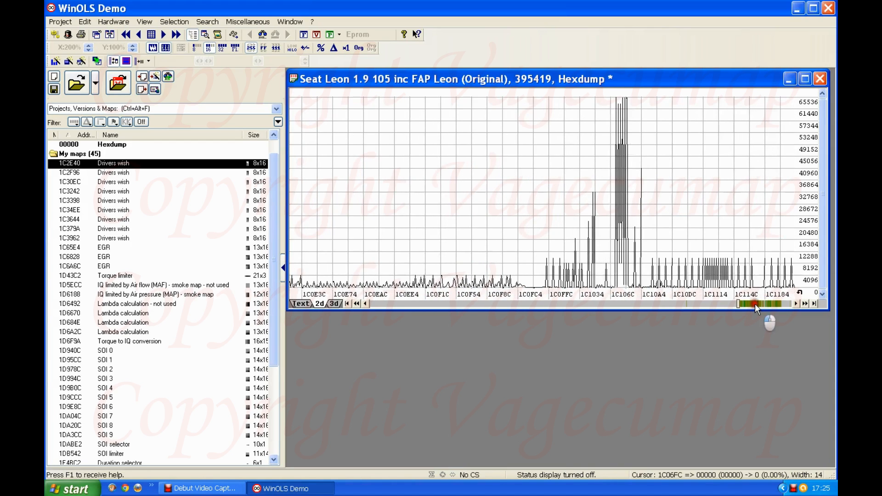
pyautogui.click(754, 304)
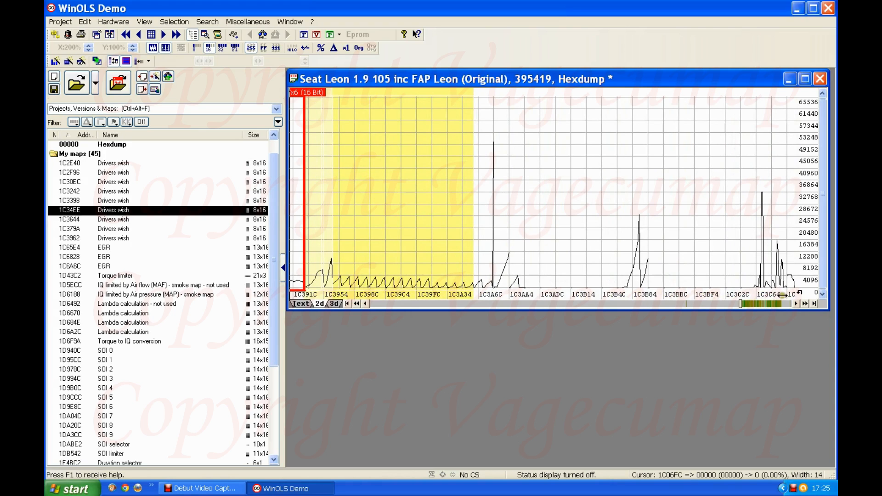
pyautogui.click(758, 305)
pyautogui.click(758, 305)
pyautogui.click(758, 304)
pyautogui.click(759, 305)
pyautogui.click(759, 304)
pyautogui.click(759, 305)
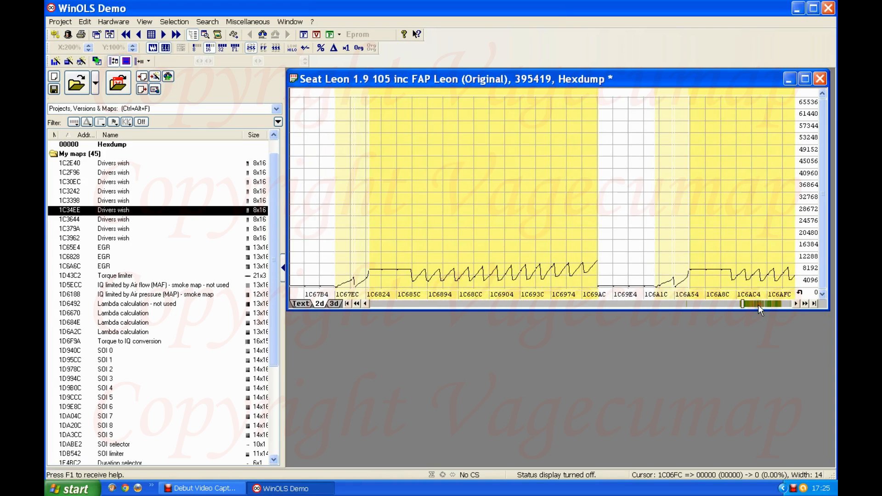
pyautogui.click(758, 304)
# Locate the Torque limiter map at 1D43C2 in the 2D graph and select a point inside it
pyautogui.click(769, 304)
pyautogui.click(769, 304)
pyautogui.click(769, 304)
pyautogui.click(769, 304)
pyautogui.click(769, 304)
pyautogui.click(769, 304)
pyautogui.click(769, 304)
pyautogui.click(769, 304)
pyautogui.click(769, 304)
pyautogui.click(769, 305)
pyautogui.click(770, 304)
pyautogui.click(769, 305)
pyautogui.click(769, 304)
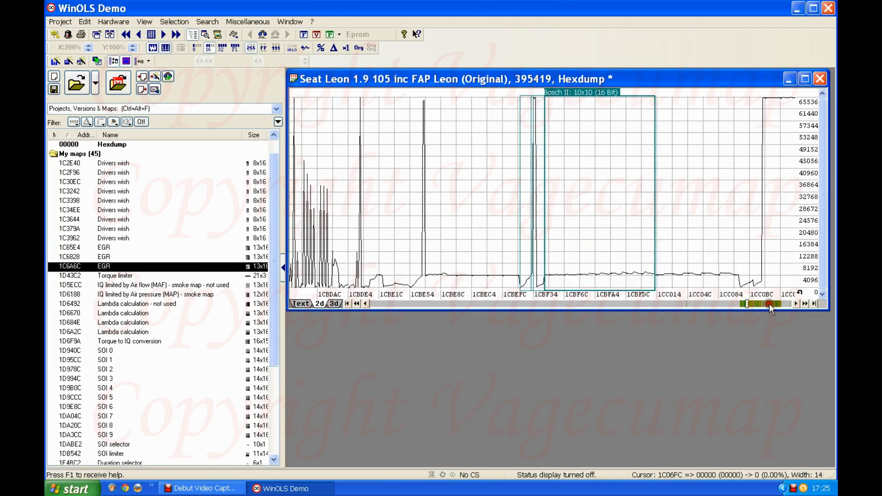
pyautogui.click(769, 304)
pyautogui.click(769, 304)
pyautogui.click(770, 304)
pyautogui.click(769, 304)
pyautogui.click(769, 304)
pyautogui.click(770, 305)
pyautogui.click(769, 304)
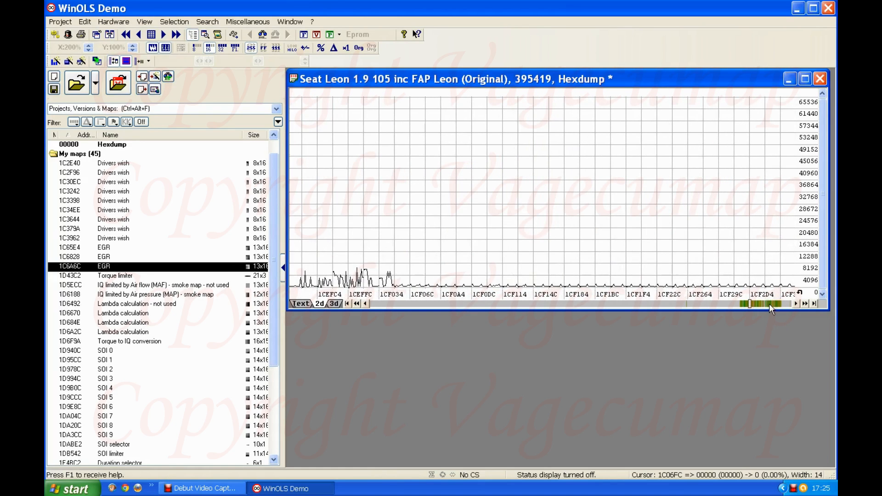
pyautogui.click(769, 305)
pyautogui.click(769, 304)
pyautogui.click(770, 304)
pyautogui.click(770, 304)
pyautogui.click(769, 304)
pyautogui.click(770, 304)
pyautogui.click(769, 304)
pyautogui.click(769, 304)
pyautogui.click(769, 304)
pyautogui.click(770, 304)
pyautogui.click(769, 304)
pyautogui.click(769, 304)
pyautogui.click(769, 304)
pyautogui.click(769, 304)
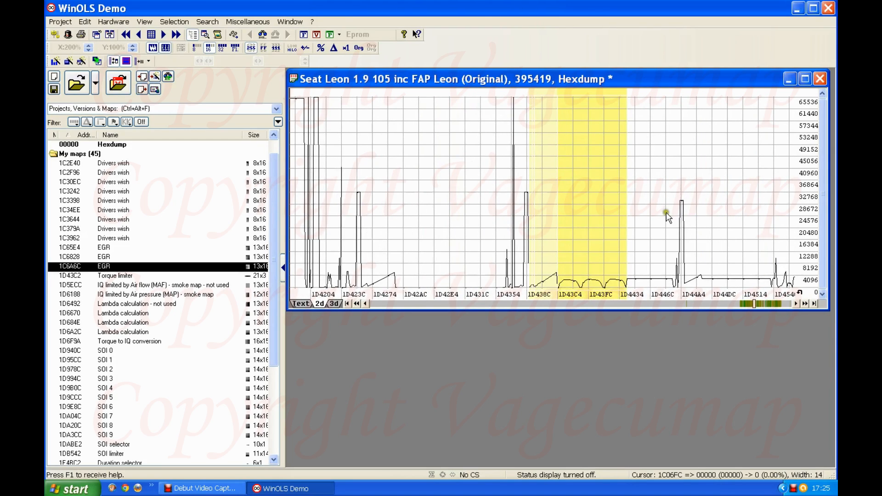
pyautogui.click(584, 210)
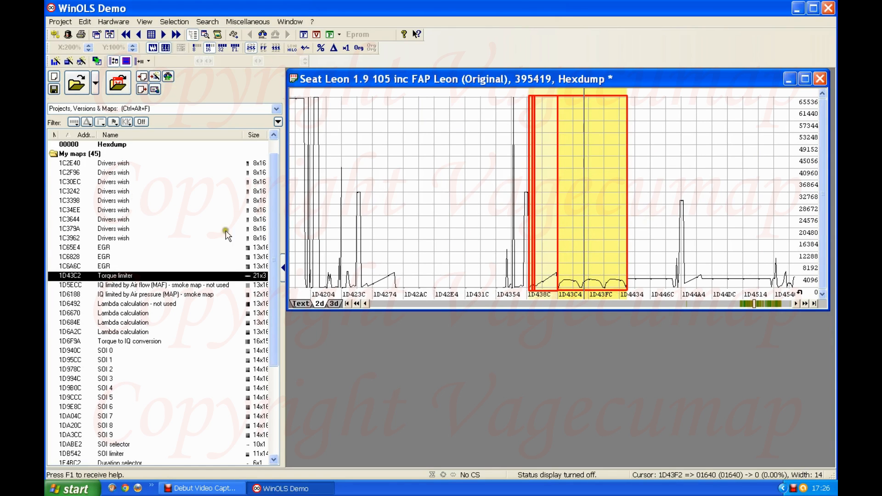
# Go back through the 2D graph and examine the two adjacent Bosch II 10x10 maps and the 6x6 map around 1D2A2C to 1D2C24
pyautogui.click(416, 305)
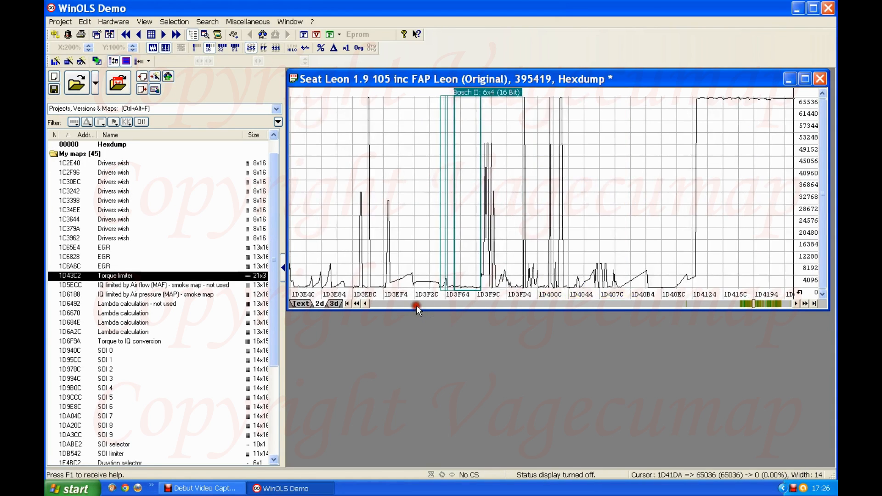
pyautogui.click(416, 306)
pyautogui.click(416, 305)
pyautogui.click(416, 305)
pyautogui.click(416, 305)
pyautogui.click(417, 305)
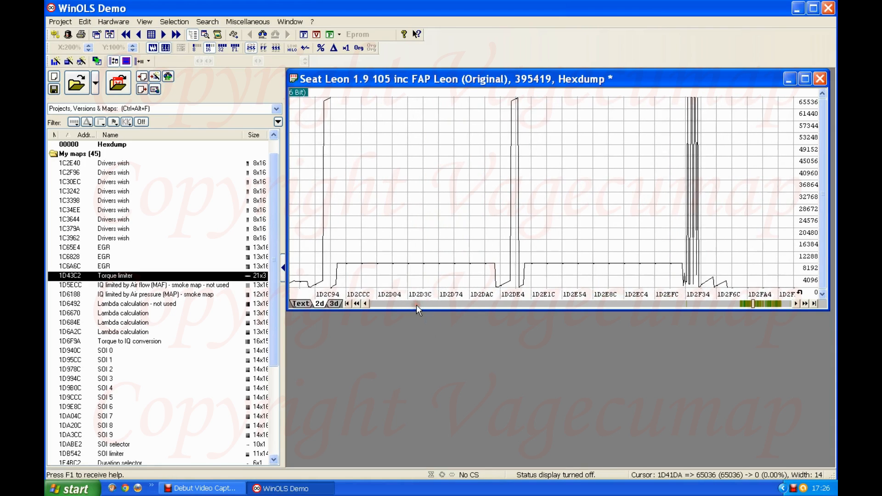
pyautogui.click(416, 305)
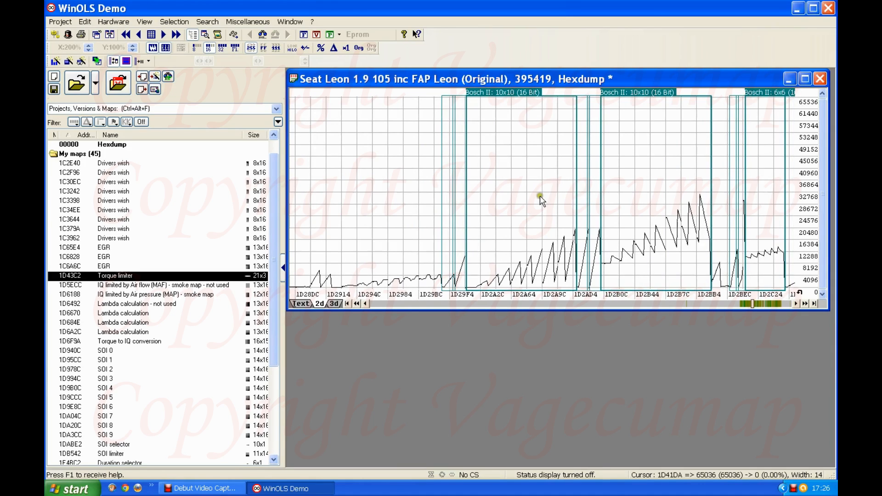
pyautogui.press('Right')
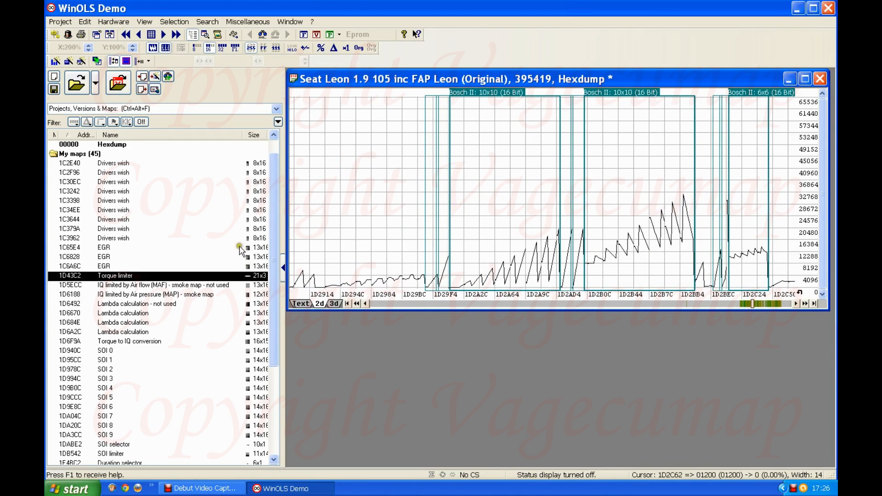
pyautogui.scroll(-3, 590, 161)
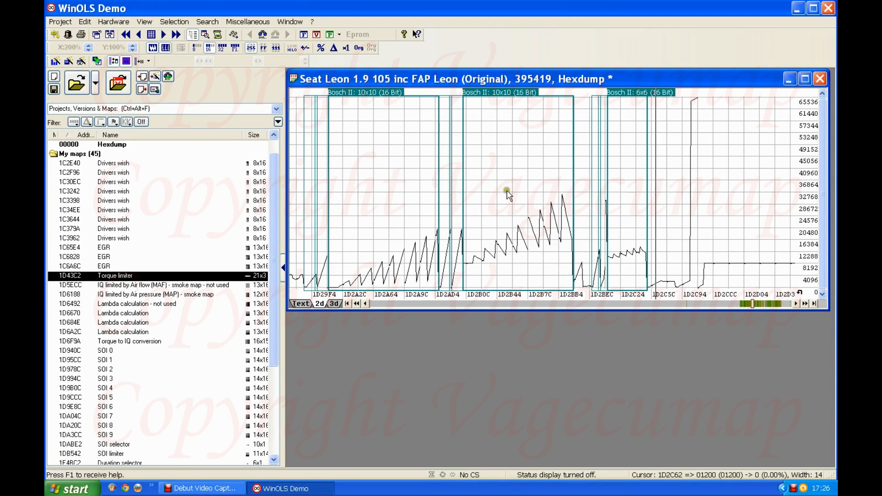
pyautogui.click(372, 155)
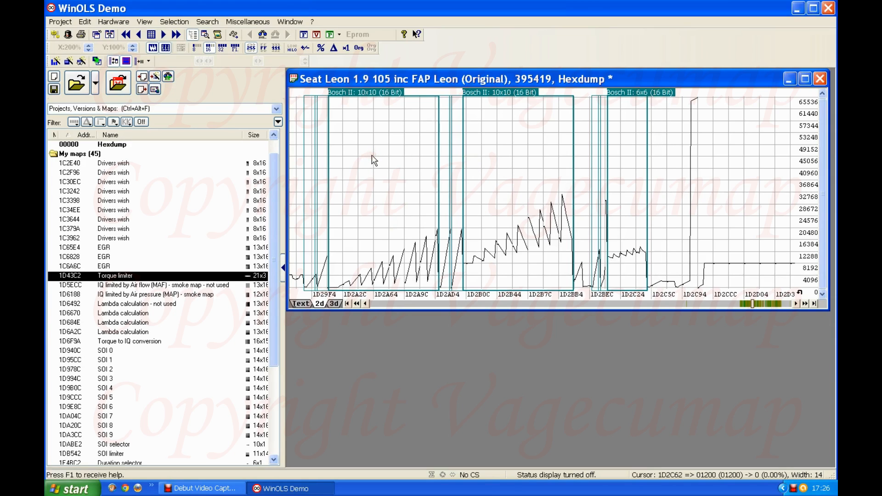
pyautogui.click(378, 156)
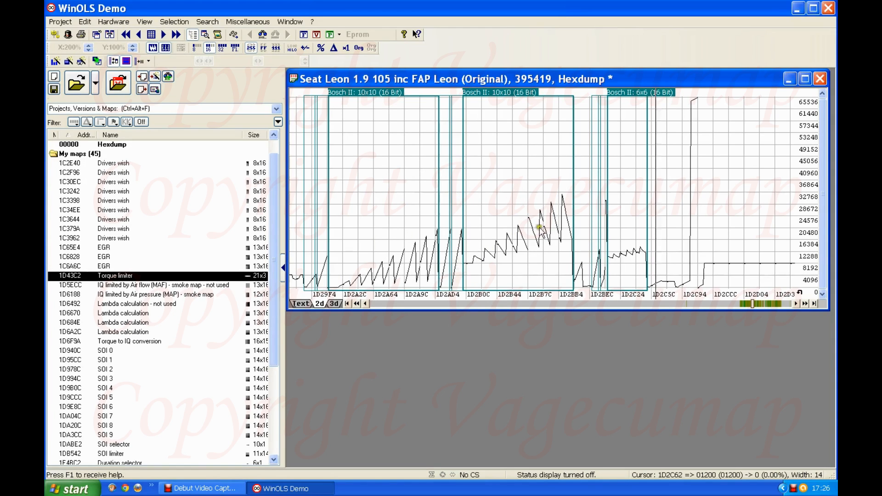
# Find the pair of Bosch II 8x8 maps near 1D3CFC and place the cursor on the 32768 peak following them at 1D3ECA
pyautogui.click(778, 303)
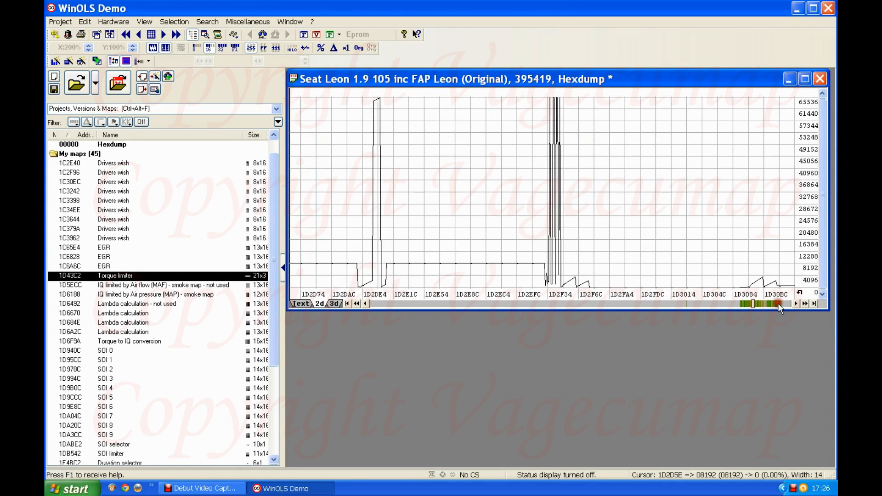
pyautogui.click(778, 303)
pyautogui.click(779, 304)
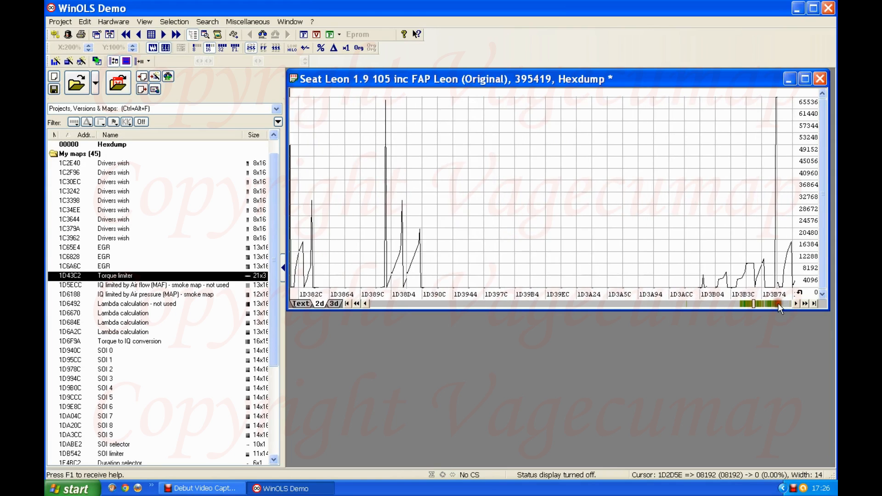
pyautogui.click(778, 303)
pyautogui.scroll(-5, 523, 209)
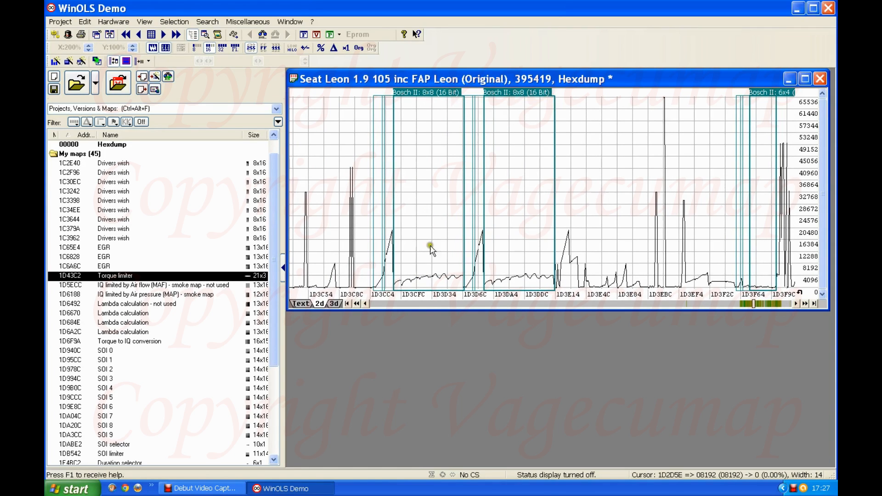
pyautogui.scroll(-1, 481, 205)
pyautogui.scroll(-10, 481, 206)
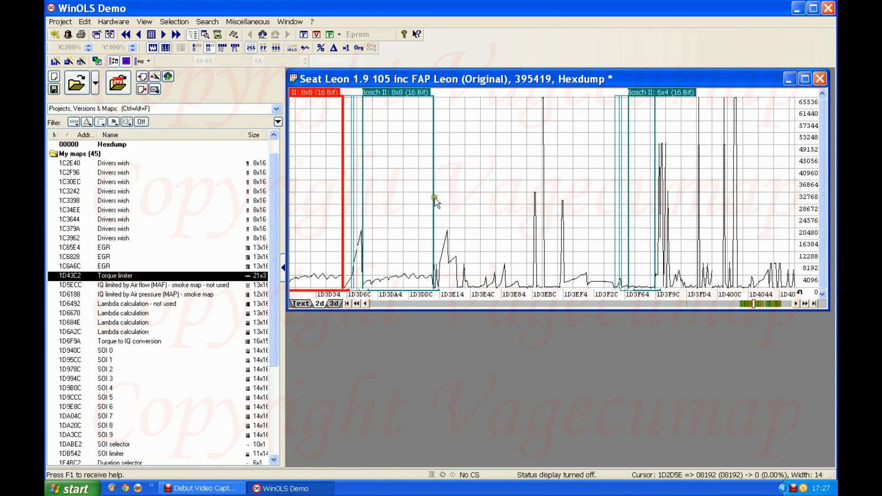
pyautogui.scroll(-3, 430, 199)
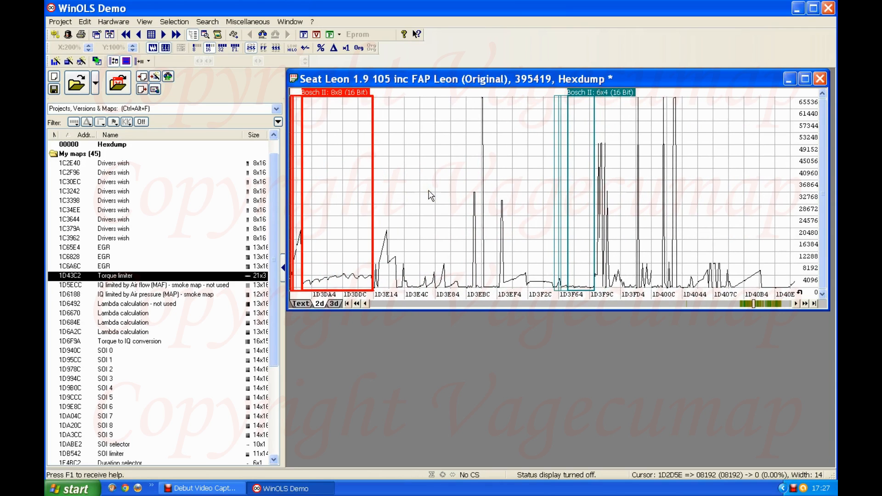
pyautogui.click(428, 215)
pyautogui.click(460, 208)
pyautogui.click(475, 193)
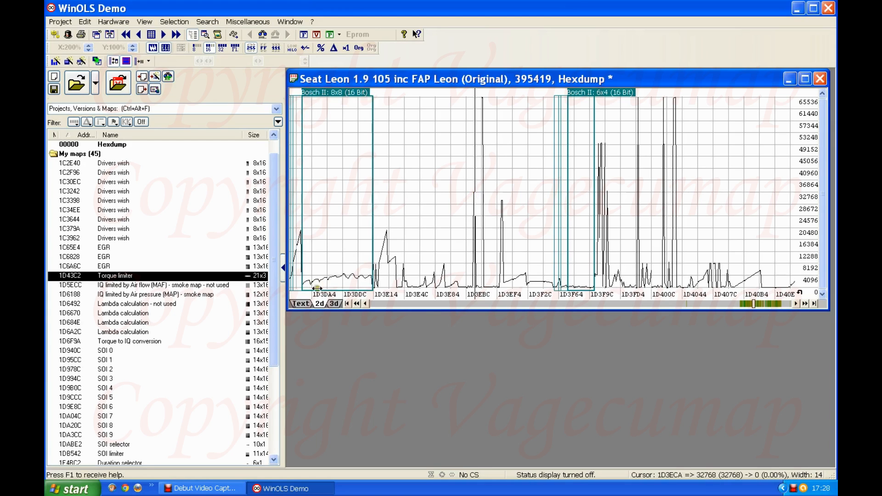
# Show the hexdump as text and select the adjacent values 32767 and 32768 at 1D3EC8 and 1D3ECA
pyautogui.click(304, 304)
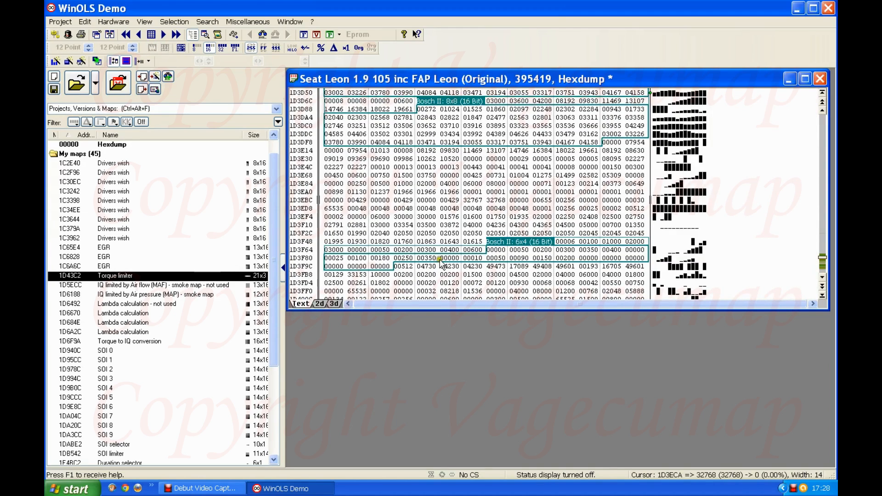
pyautogui.scroll(-1, 489, 153)
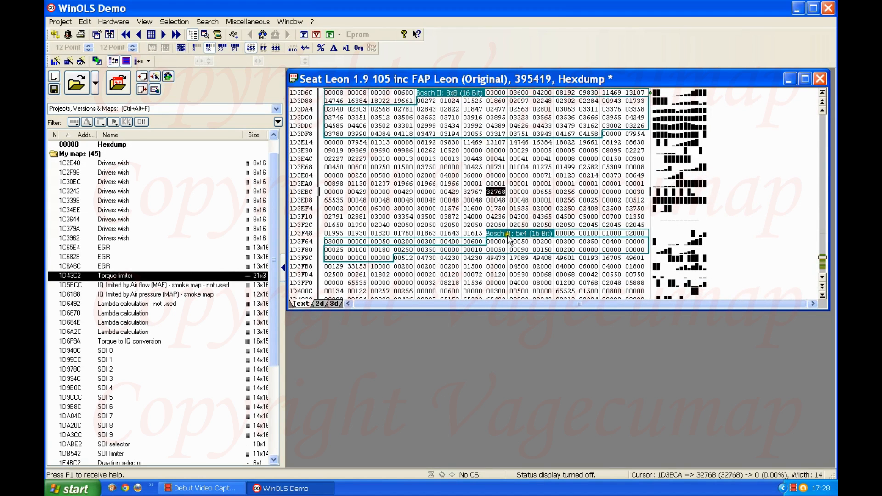
pyautogui.click(477, 194)
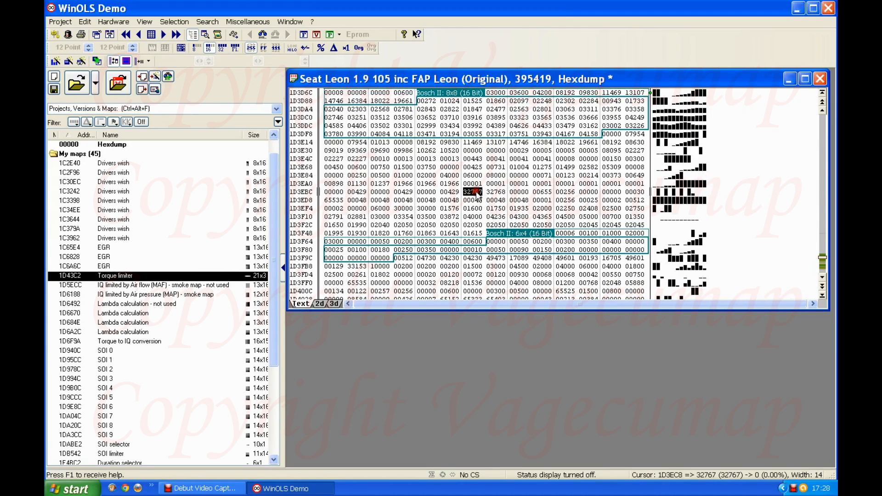
pyautogui.click(491, 193)
pyautogui.click(469, 191)
pyautogui.moveTo(469, 191); pyautogui.dragTo(493, 193)
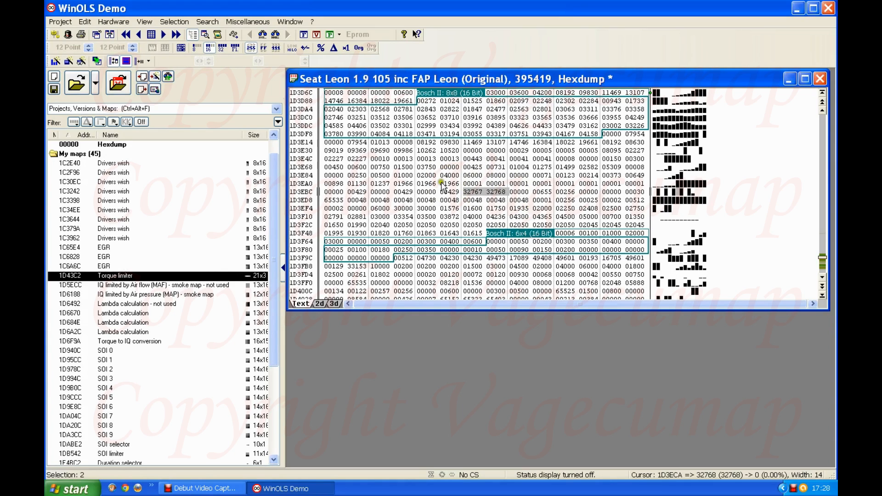
# Examine the values following the 32767 and 32768 pair one by one, up to address 1D3ECE
pyautogui.click(489, 192)
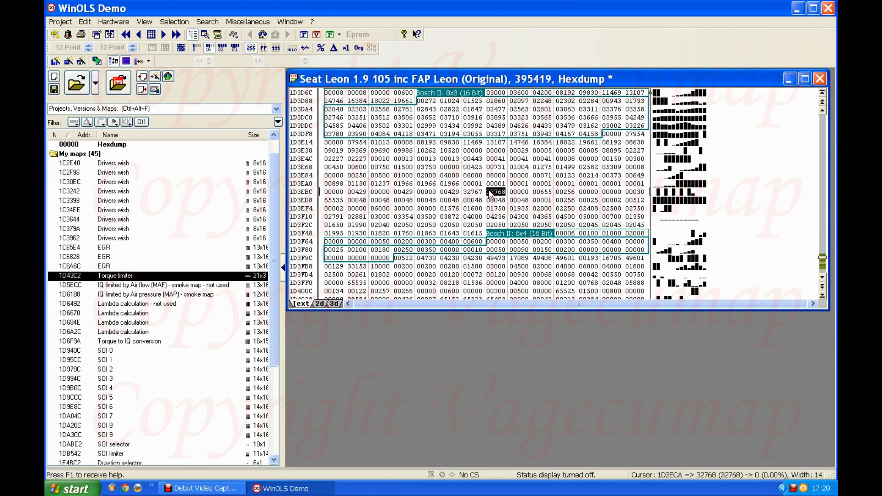
pyautogui.click(480, 192)
pyautogui.click(518, 194)
pyautogui.click(511, 192)
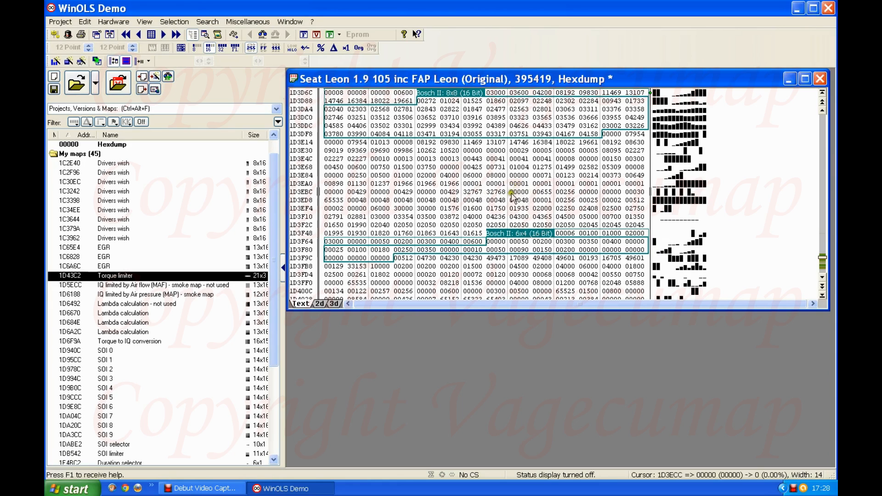
pyautogui.click(528, 194)
pyautogui.click(545, 193)
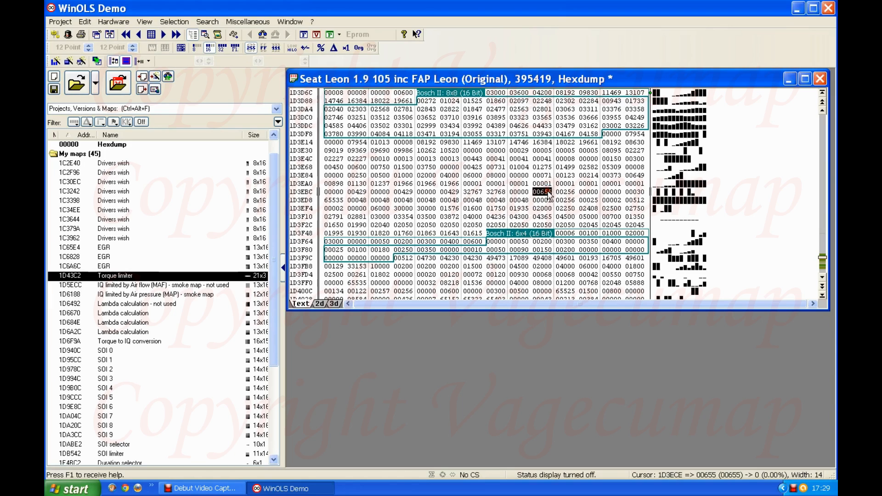
# Add the comment "dpf switch" with a background colour to the 00256 value at address 1D3ED0
pyautogui.click(570, 193)
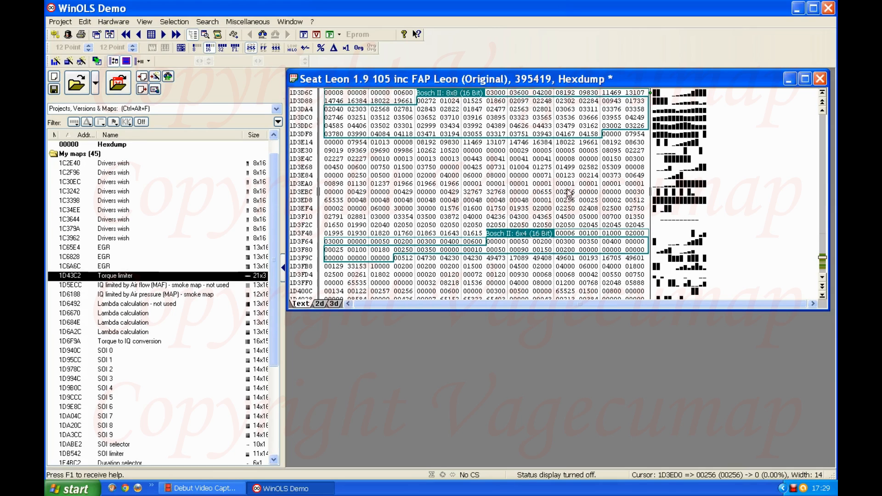
pyautogui.rightClick(569, 198)
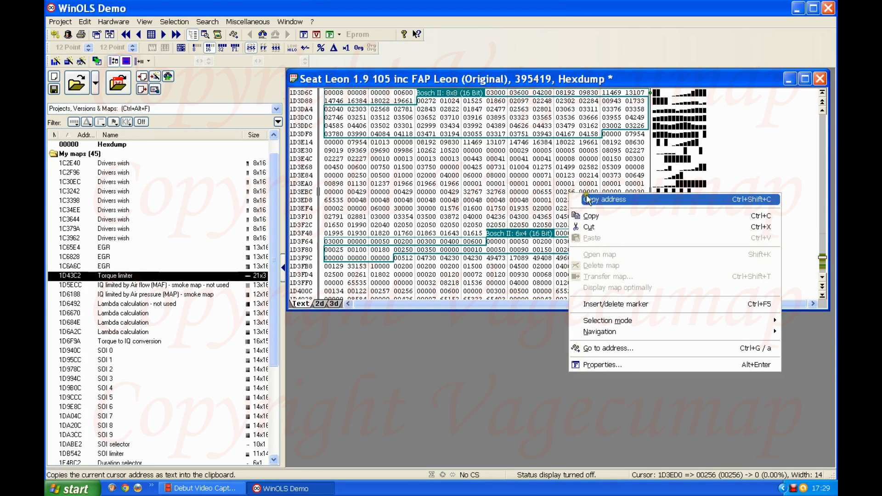
pyautogui.click(561, 190)
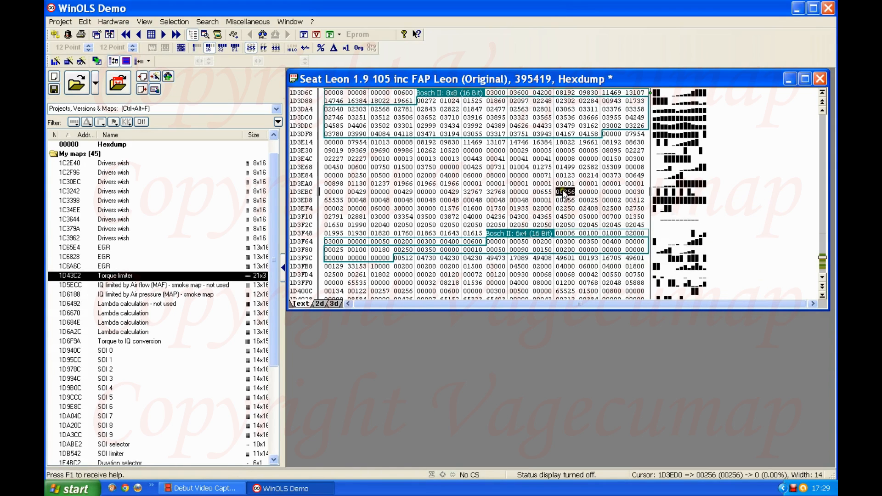
pyautogui.click(207, 22)
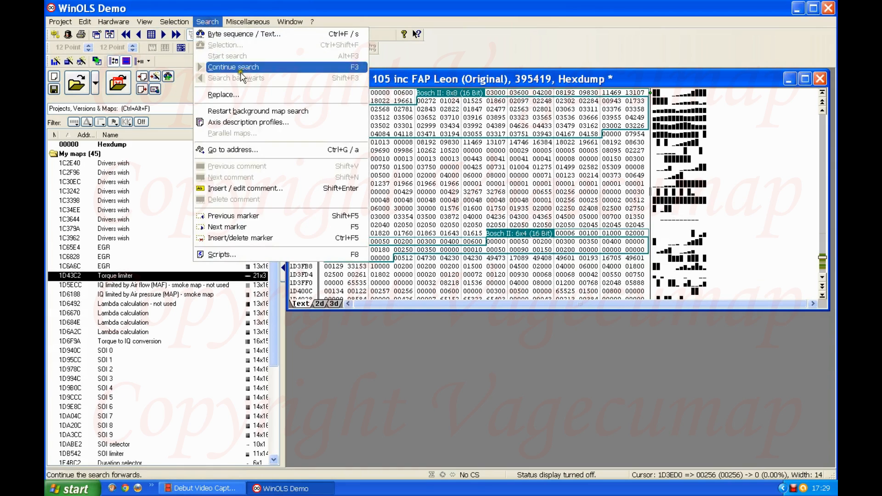
pyautogui.click(243, 188)
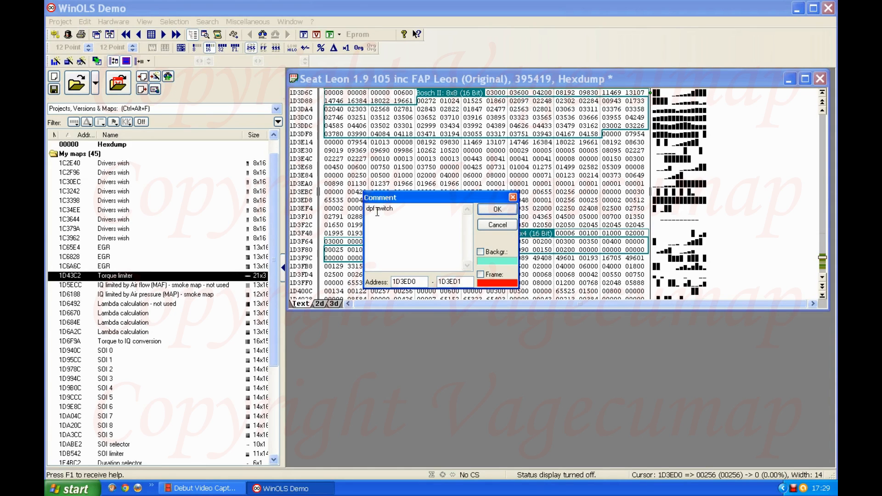
pyautogui.click(480, 251)
pyautogui.click(495, 211)
pyautogui.click(580, 210)
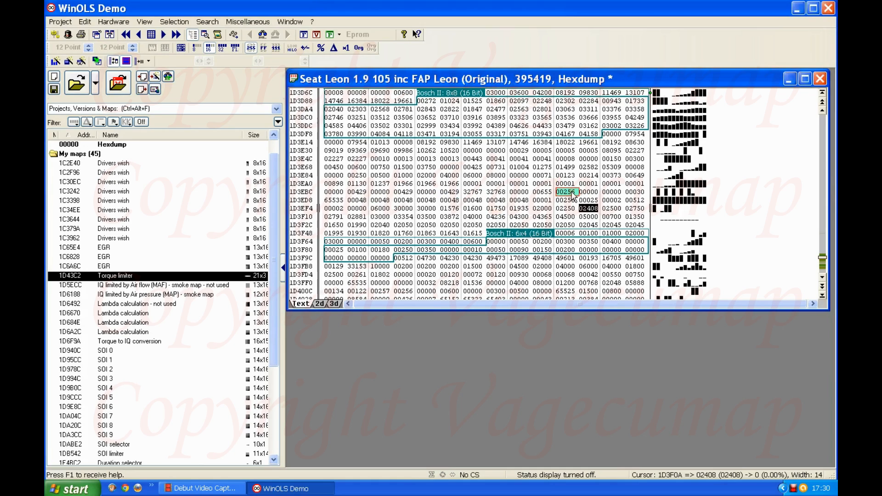
# Display the hexdump values as 8-bit
pyautogui.click(557, 209)
pyautogui.click(475, 182)
pyautogui.click(565, 176)
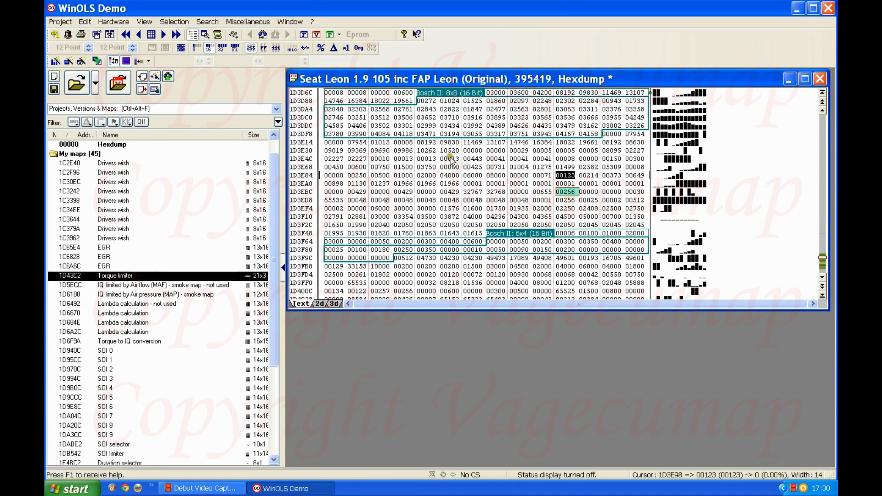
pyautogui.click(197, 48)
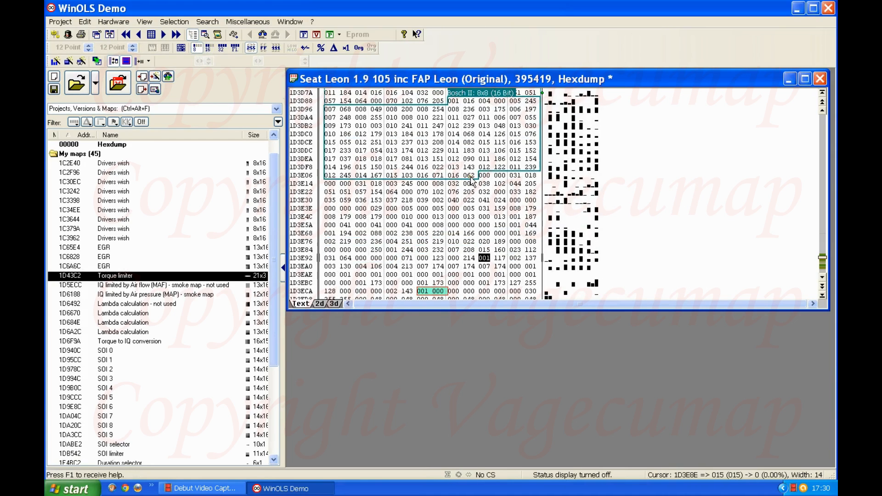
# Create a single-value map from the 001 value at address 1D3ED0 in the 8-bit hexdump
pyautogui.scroll(-2, 471, 184)
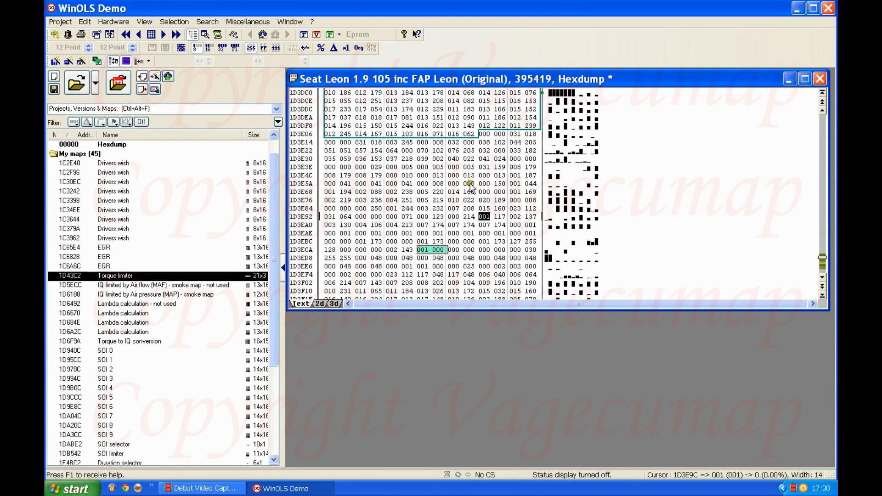
pyautogui.scroll(-2, 471, 184)
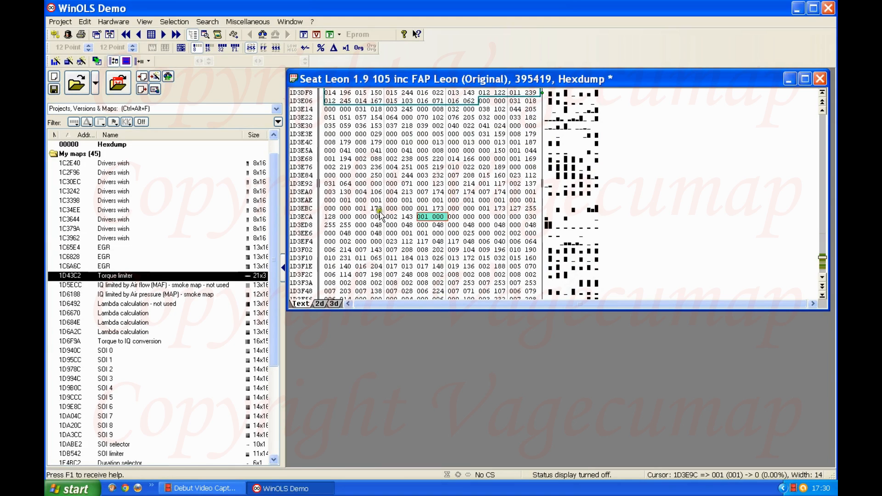
pyautogui.scroll(-1, 413, 209)
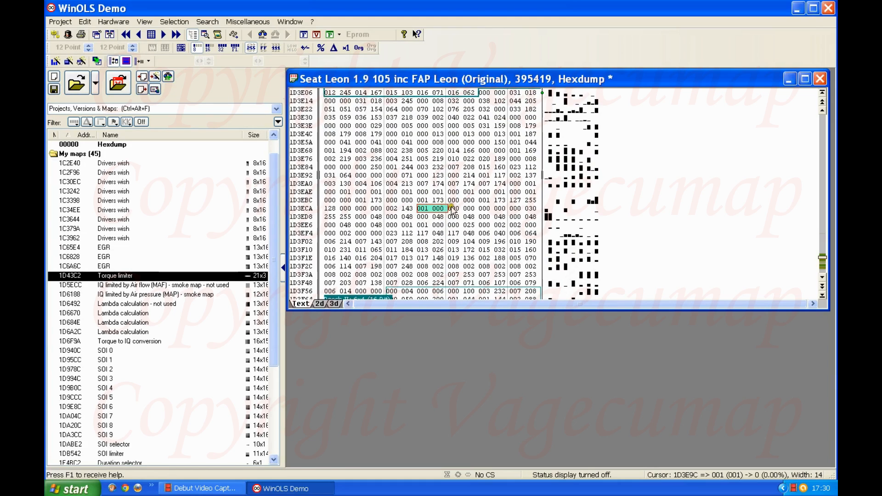
pyautogui.click(424, 208)
pyautogui.doubleClick(424, 209)
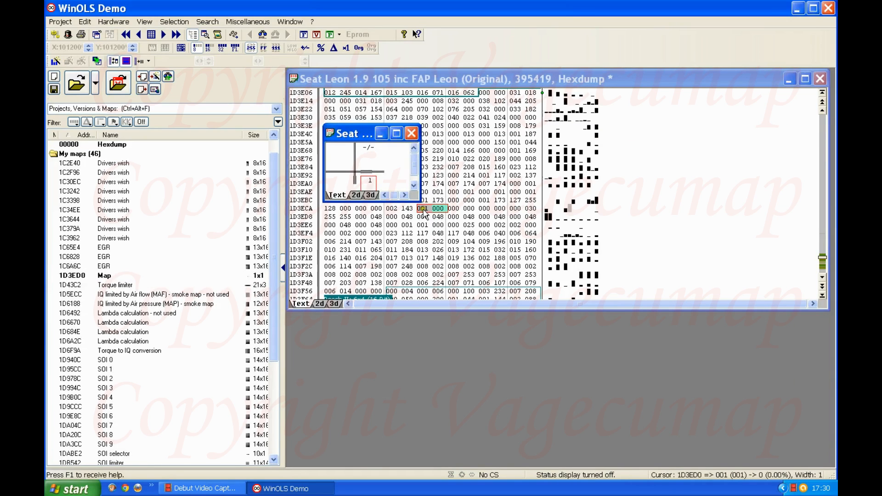
# Name the new single-value map at 1D3ED0 "DPF switch - switched ON" and close its map window
pyautogui.doubleClick(379, 166)
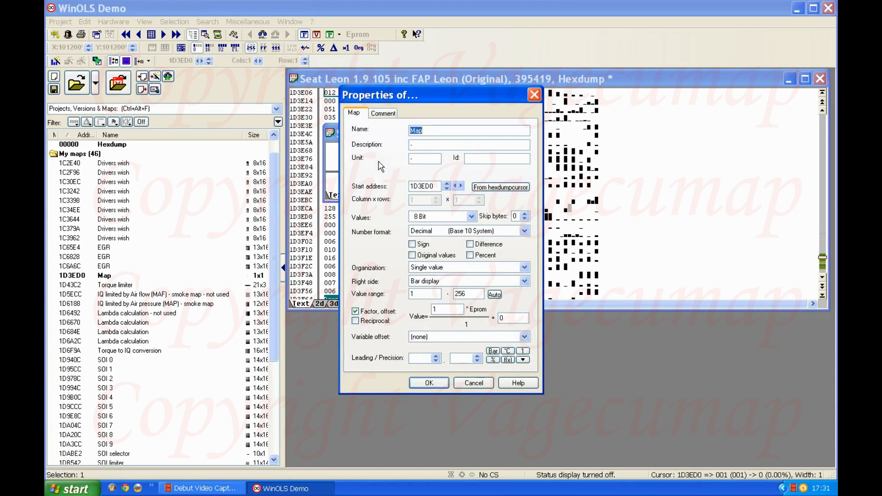
pyautogui.write('DPF switch - switched ON')
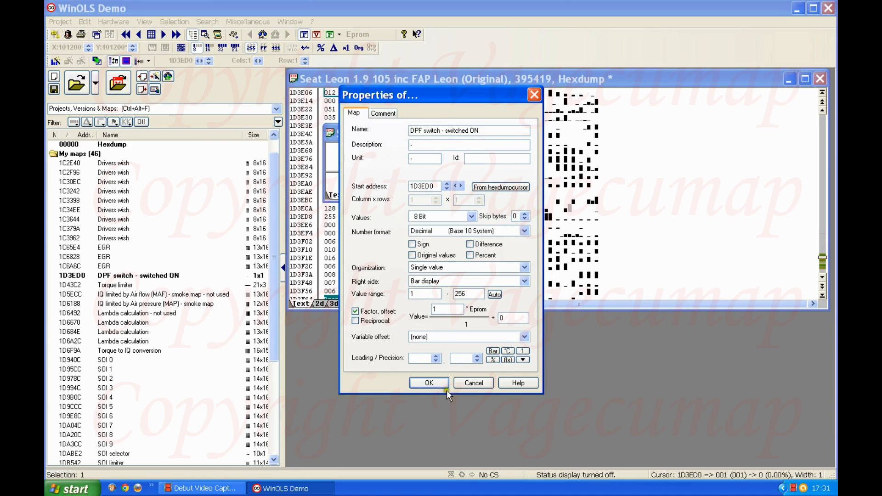
pyautogui.click(432, 382)
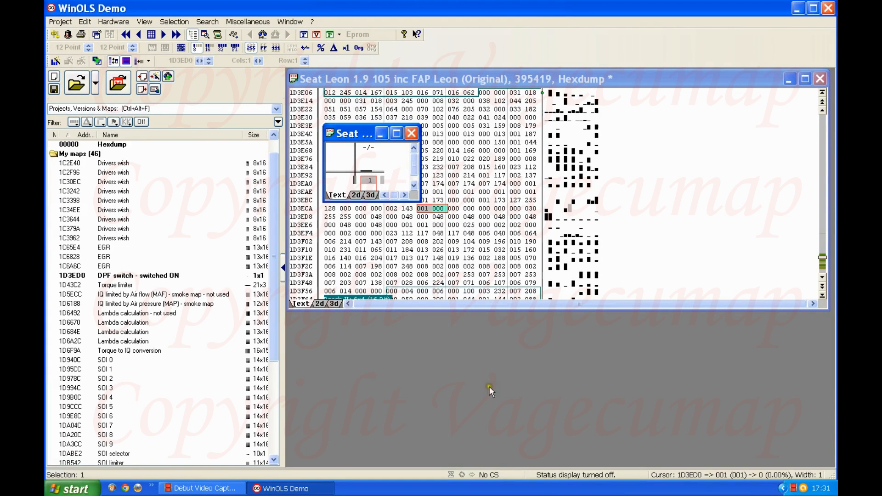
pyautogui.click(412, 133)
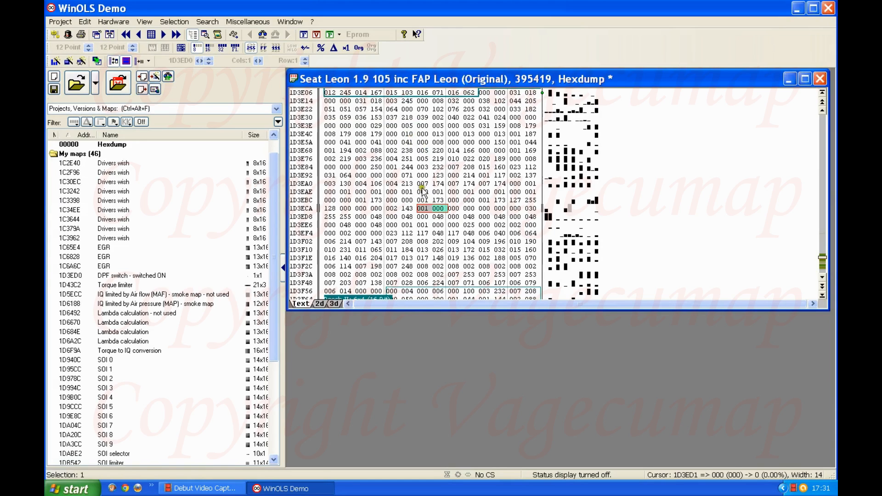
# Display the hexdump as 16-bit and delete the comment from the 00256 value at address 1D3ED0
pyautogui.click(210, 48)
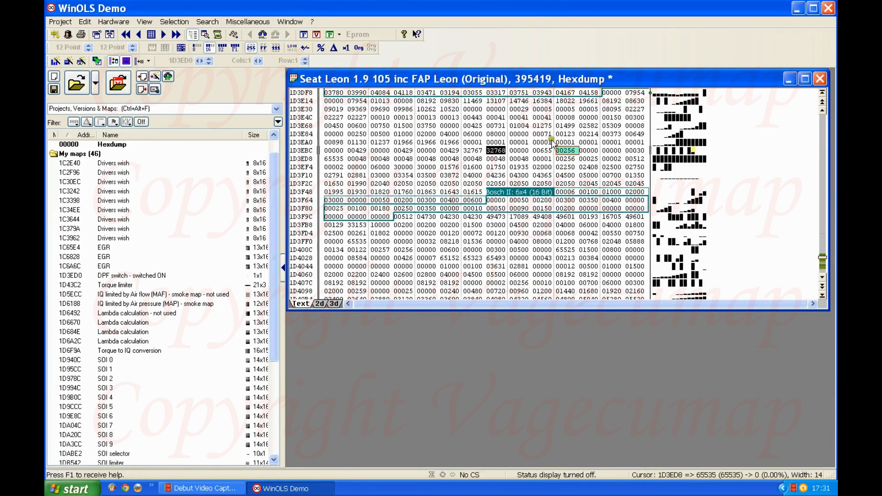
pyautogui.rightClick(574, 151)
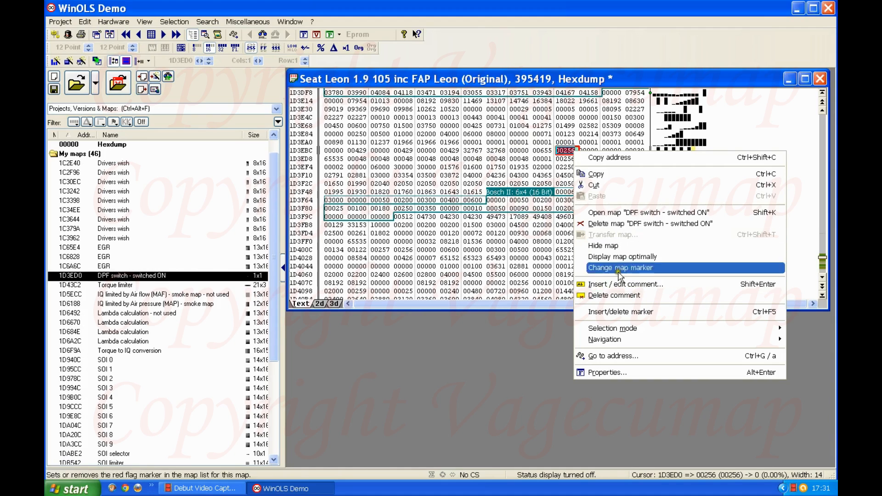
pyautogui.click(628, 294)
pyautogui.click(570, 168)
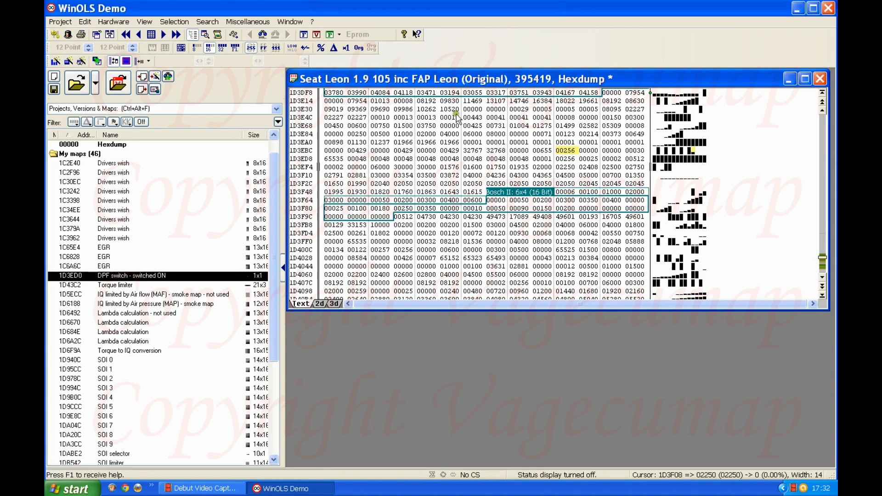
# Compare the DPF switch at 1D3ED0 in 8-bit and 16-bit display, and set its 16-bit value to 00000
pyautogui.click(196, 48)
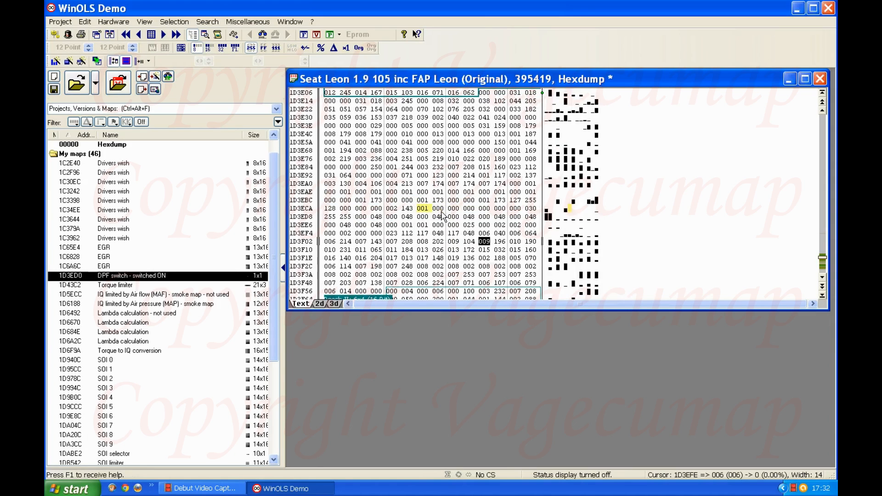
pyautogui.click(209, 48)
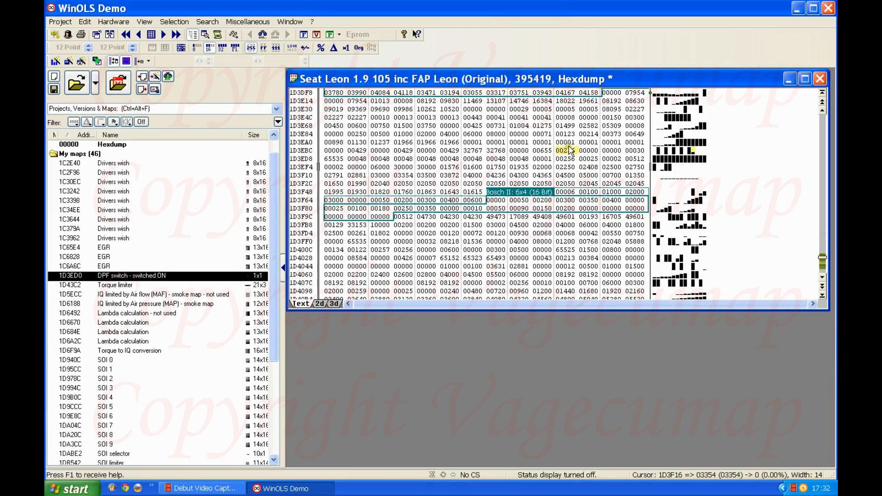
pyautogui.click(569, 151)
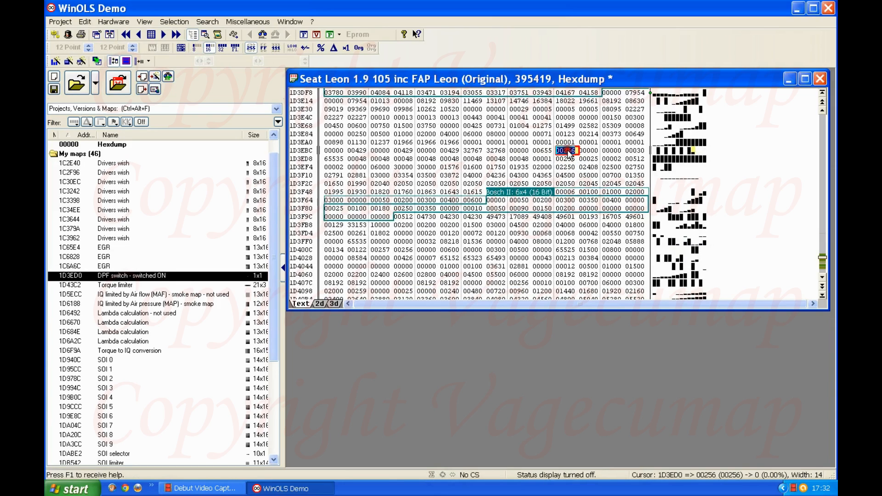
pyautogui.write('00000')
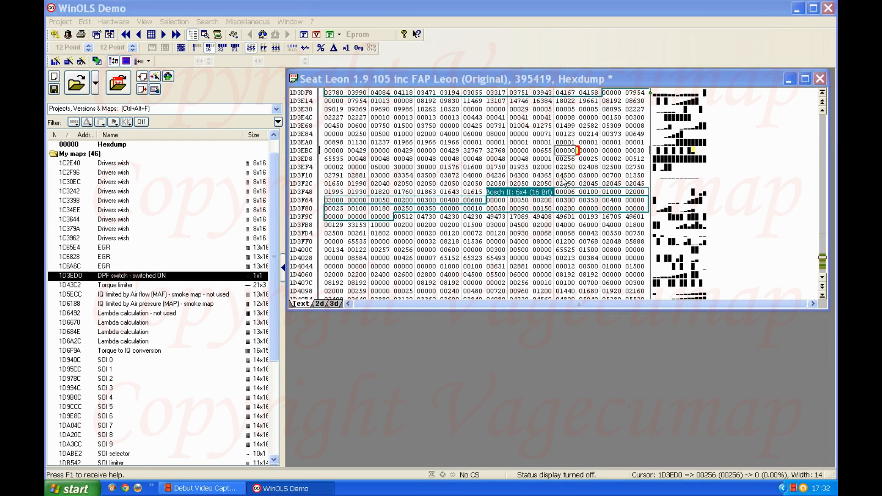
pyautogui.click(568, 168)
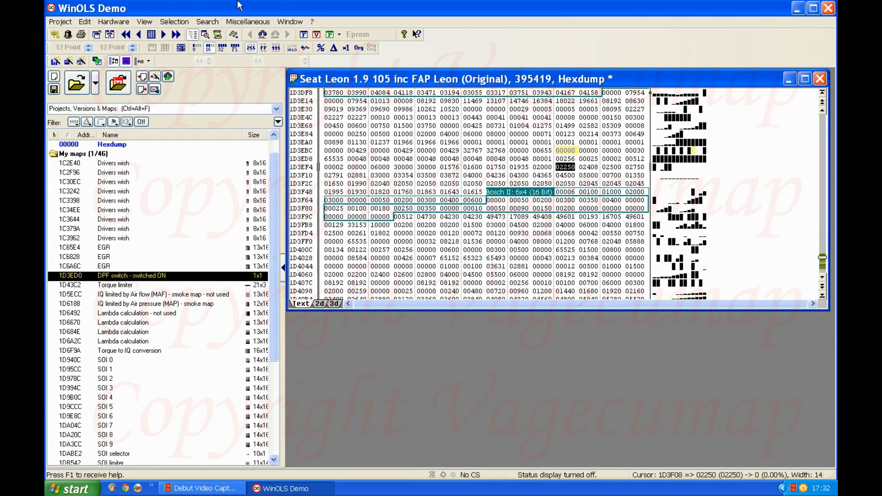
# Set the DPF switch value at 1D3ED0 to 001 in 8-bit display and return the hexdump to 16-bit
pyautogui.click(195, 47)
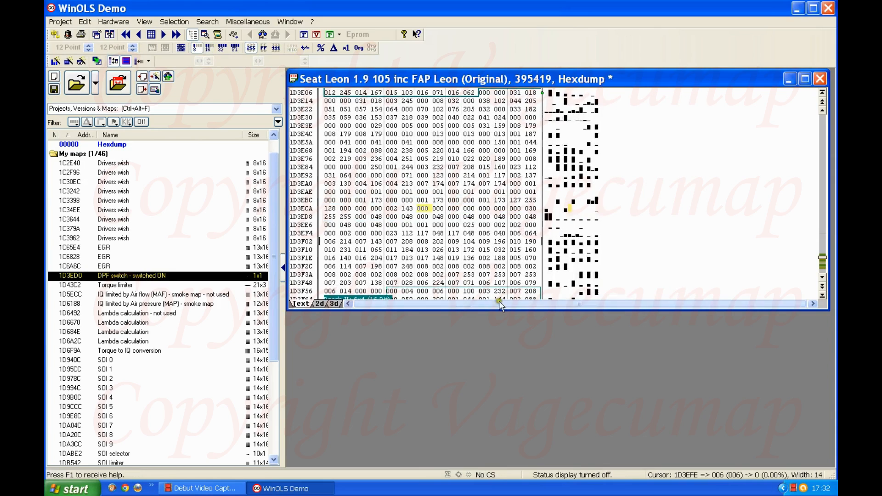
pyautogui.click(426, 208)
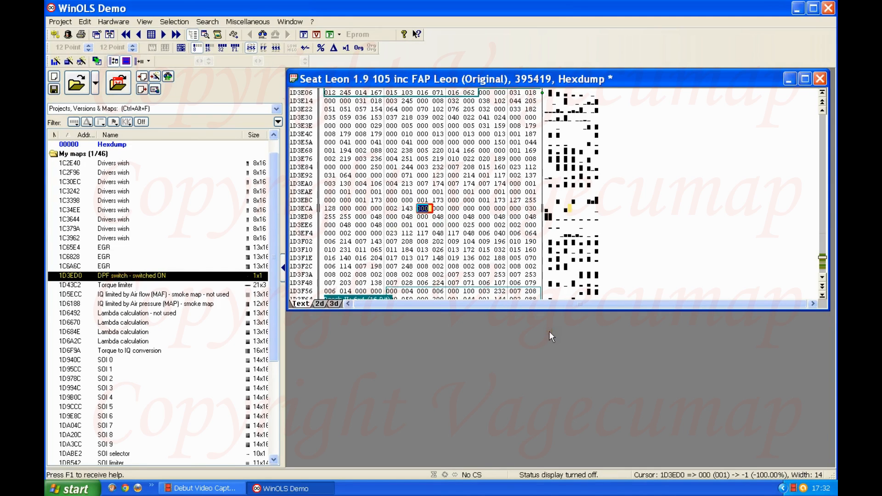
pyautogui.write('0')
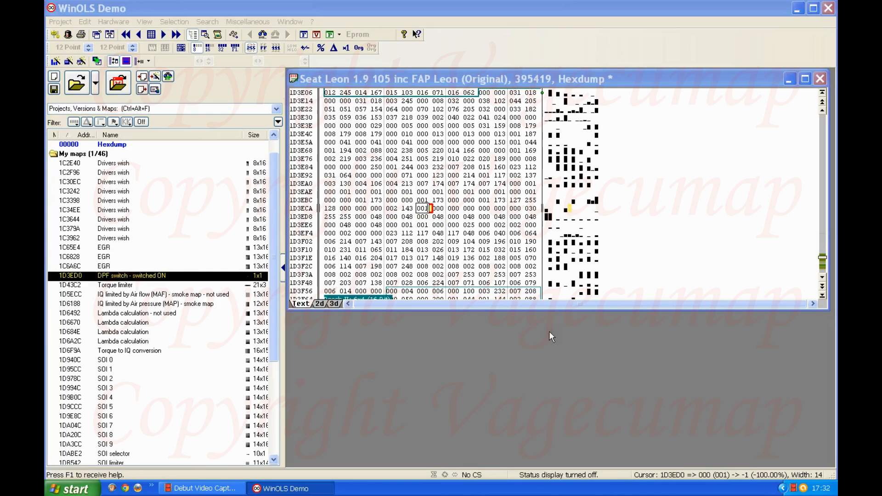
pyautogui.press('Return')
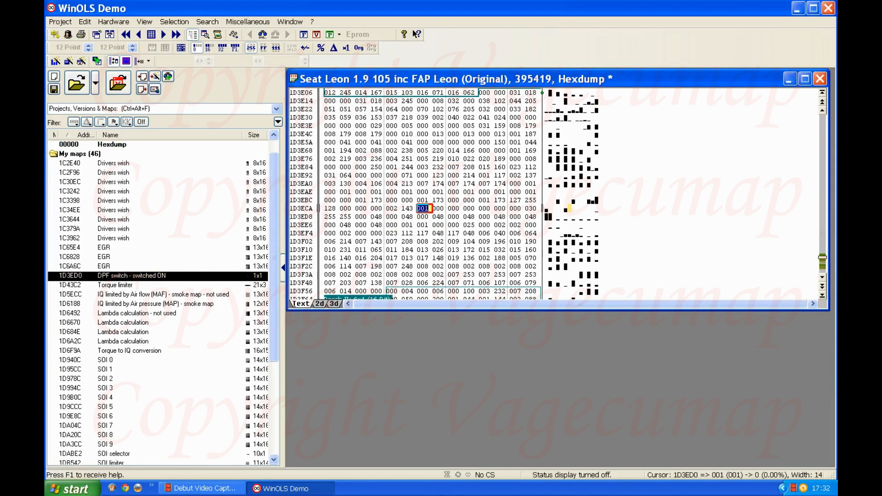
pyautogui.click(209, 47)
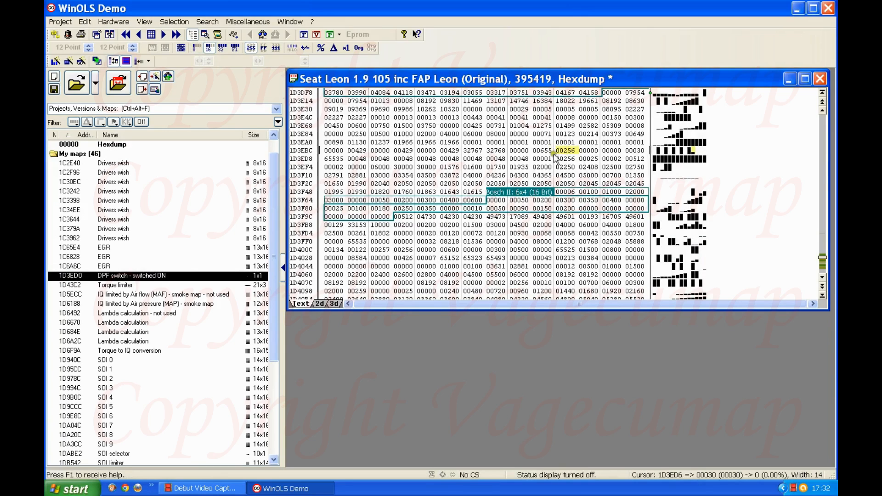